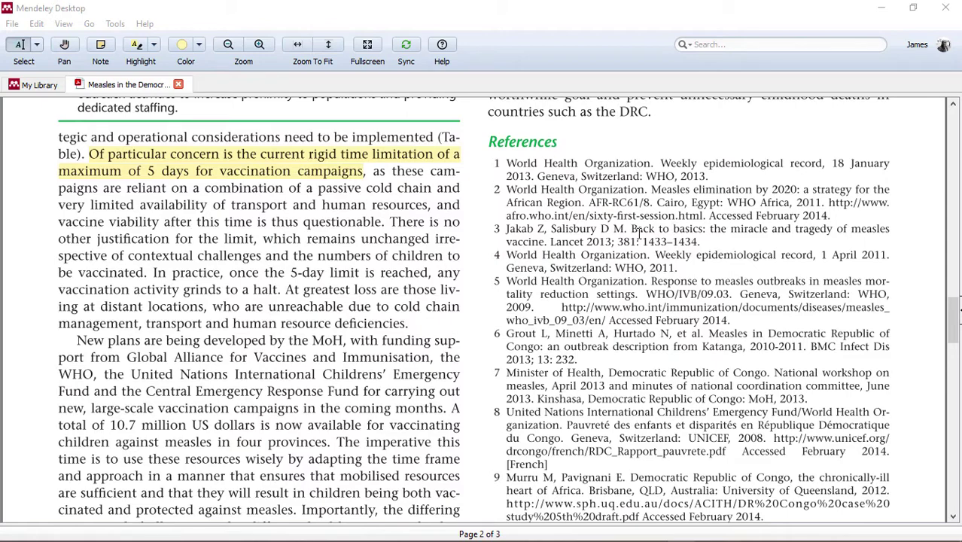
Review the highlighted passages and the References section of the open article on measles in the Democratic Republic of Congo
scroll(640, 234, up, 1)
scroll(640, 233, up, 2)
scroll(640, 232, up, 15)
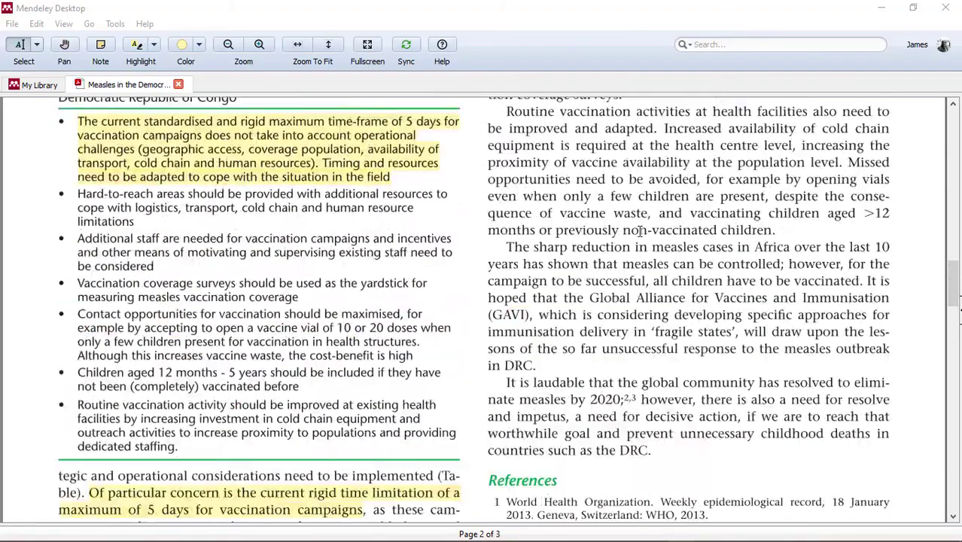
scroll(643, 226, up, 12)
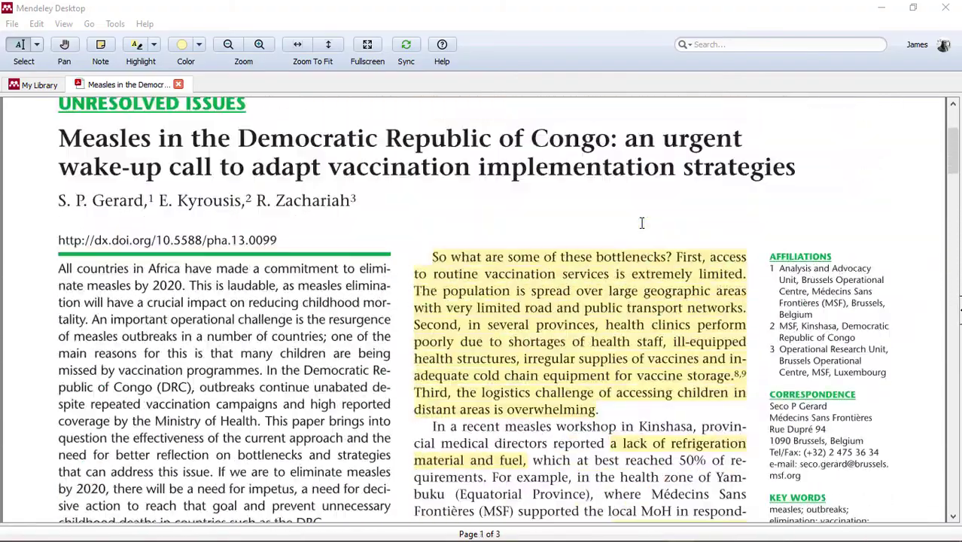
scroll(429, 252, down, 8)
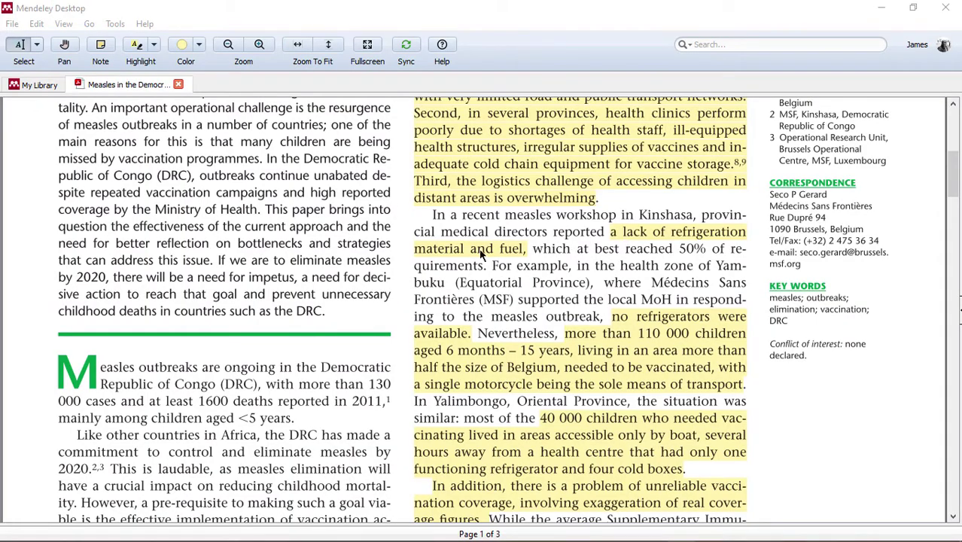
scroll(559, 260, down, 15)
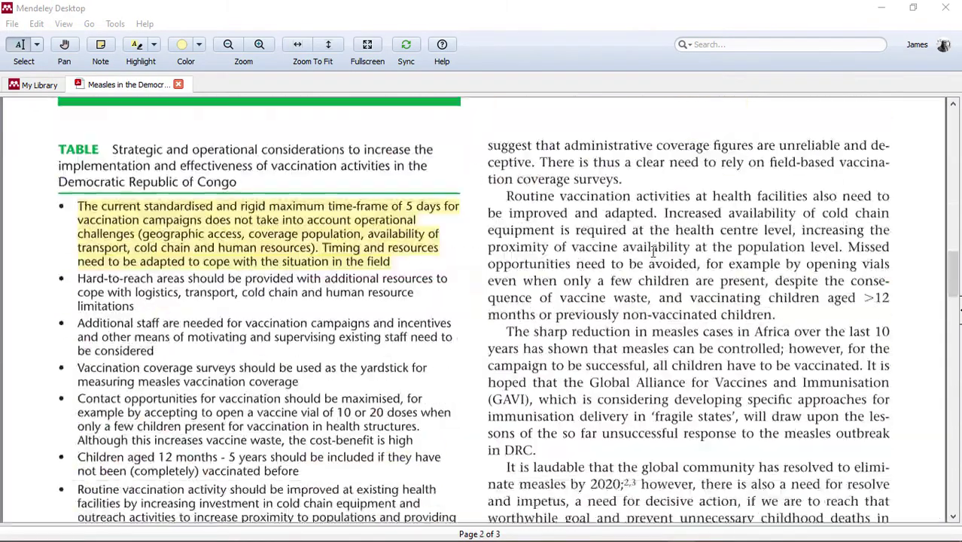
scroll(651, 260, down, 6)
scroll(652, 259, up, 2)
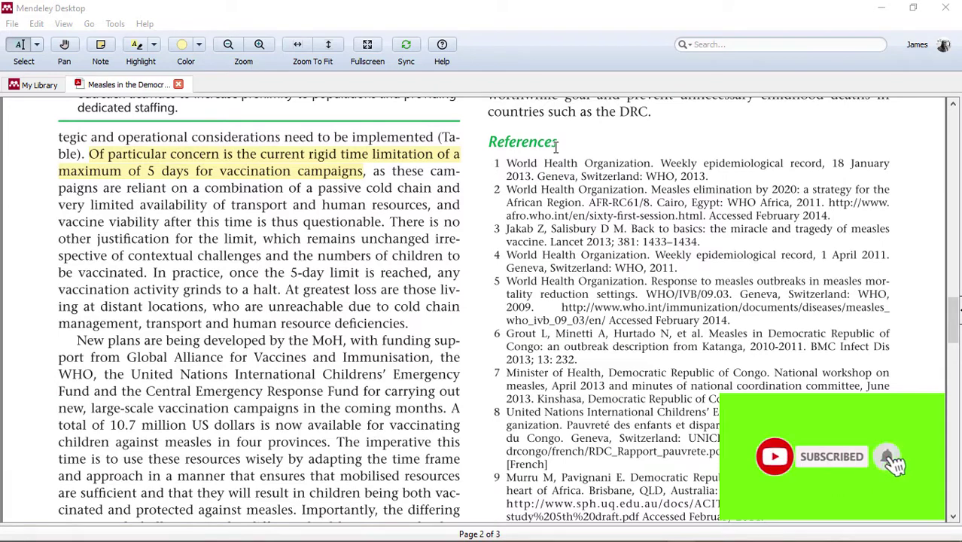
Return to the library's Recently Read documents and display the library as citations
click(38, 85)
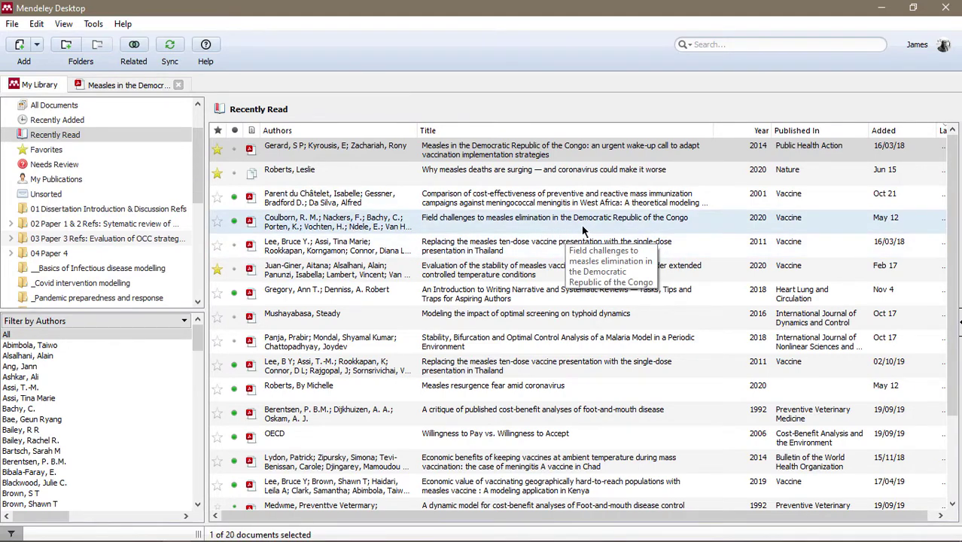
scroll(583, 230, down, 3)
scroll(582, 225, up, 3)
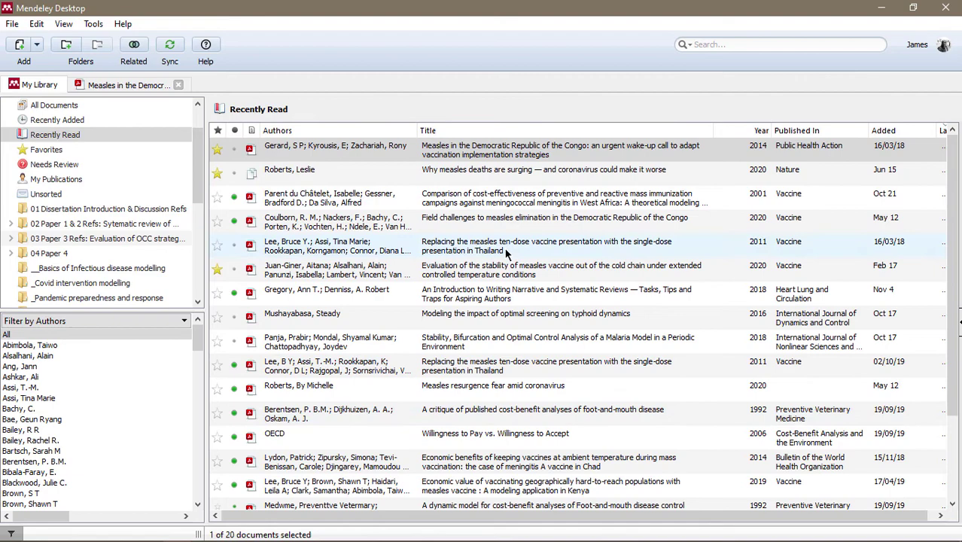
scroll(544, 249, down, 3)
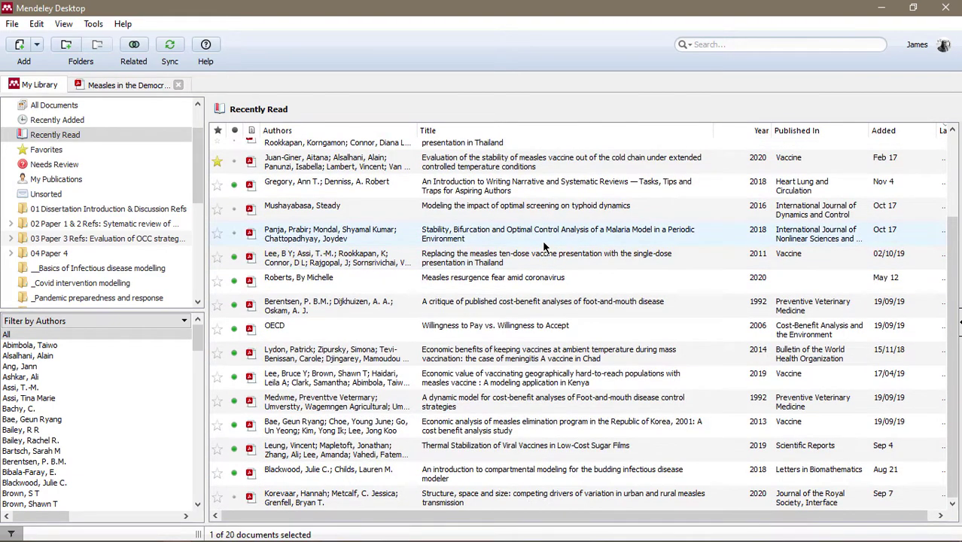
scroll(544, 247, up, 3)
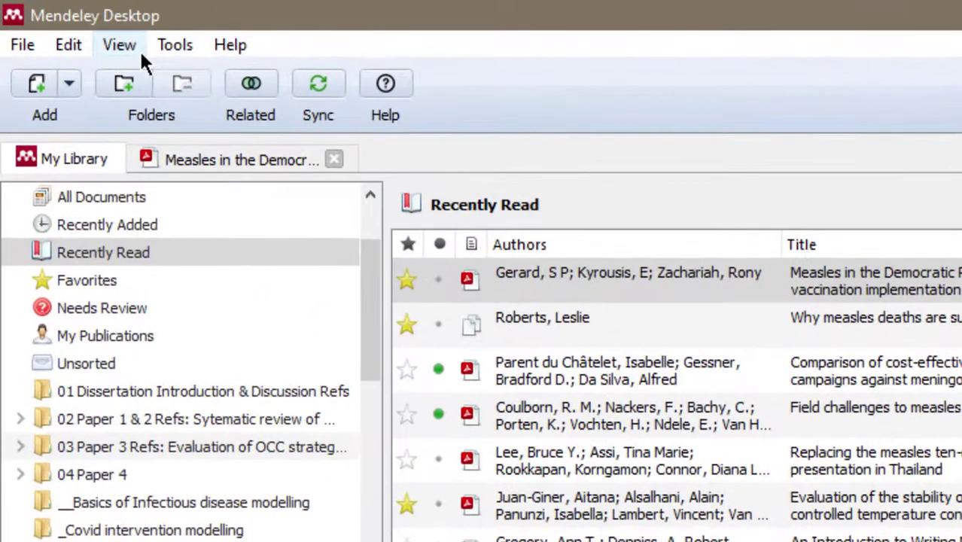
click(118, 45)
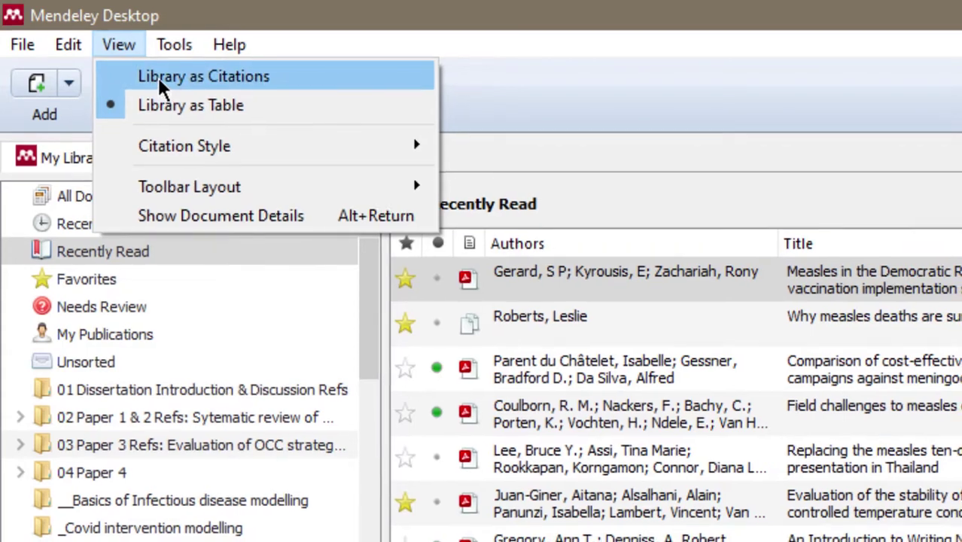
click(159, 77)
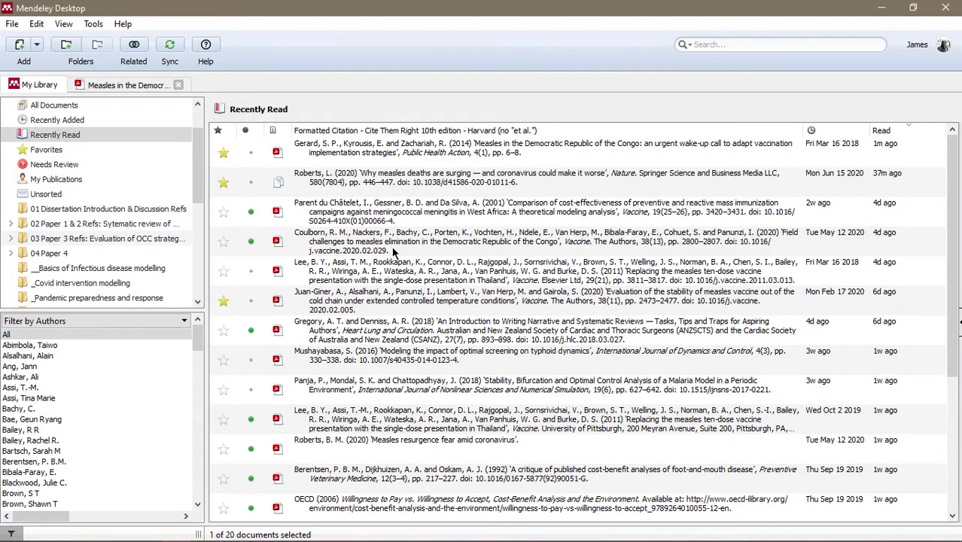
Select the first eight alphabetically sorted citations and set the citation style to SAGE - Vancouver (brackets)
shift+click(413, 286)
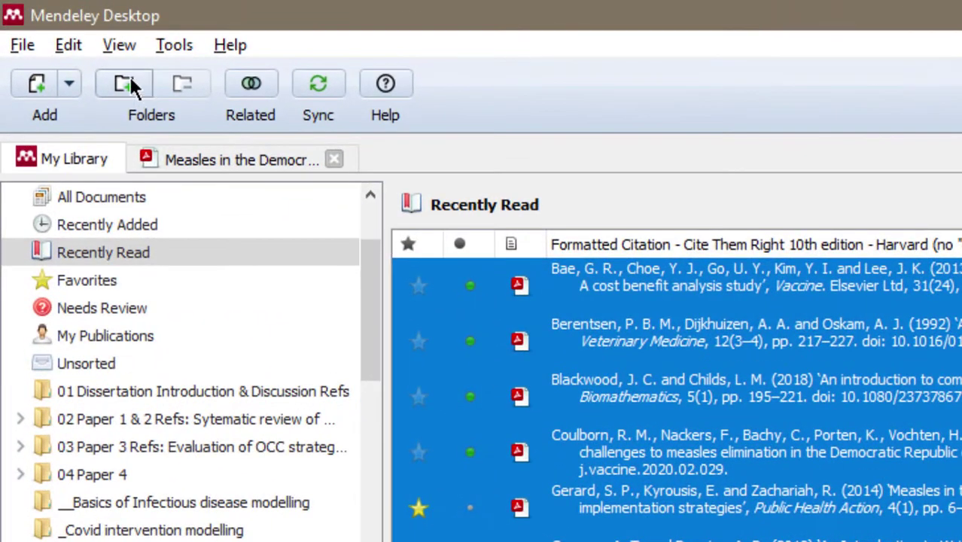
click(121, 51)
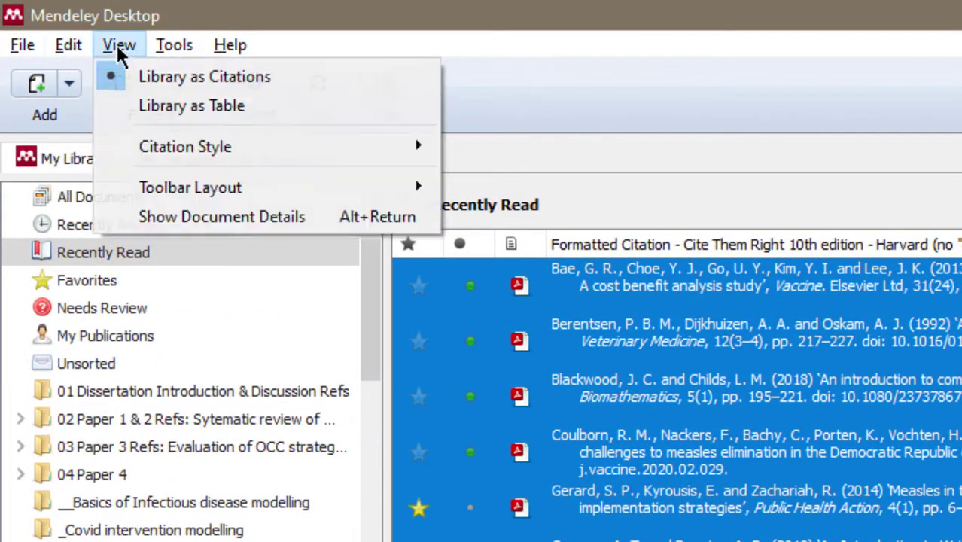
mouse_move(396, 150)
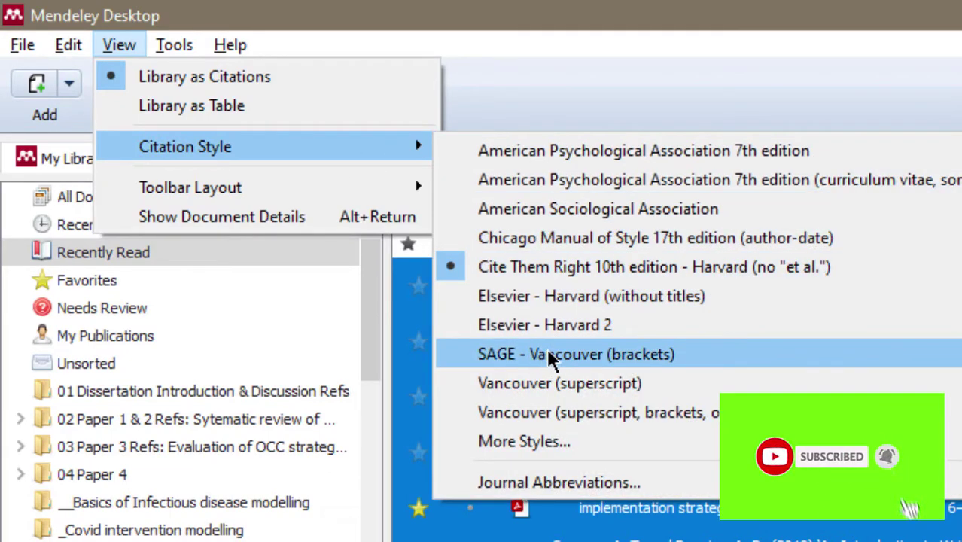
click(553, 354)
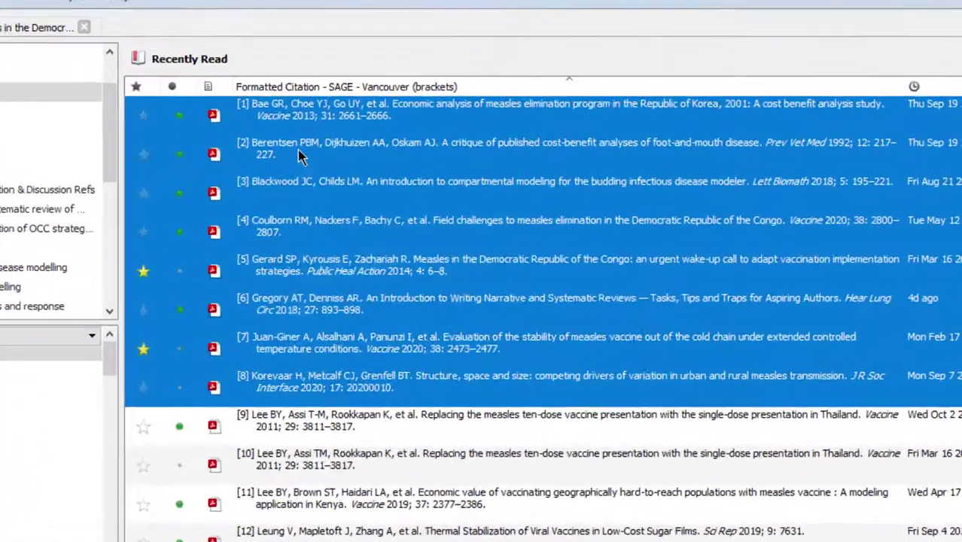
Copy the selected documents as formatted citations and paste them into the Word document below the "Reference list vs Bibliography list" heading
right_click(343, 179)
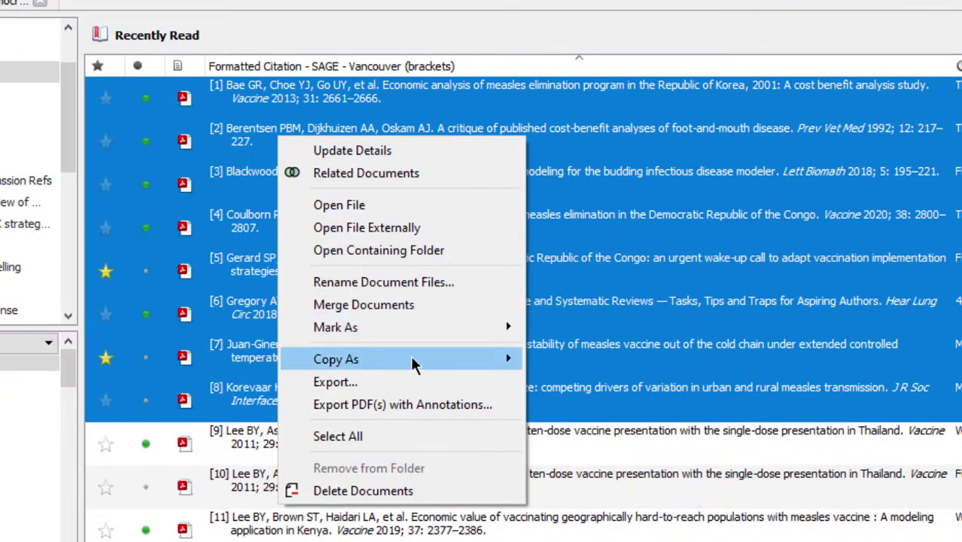
mouse_move(413, 359)
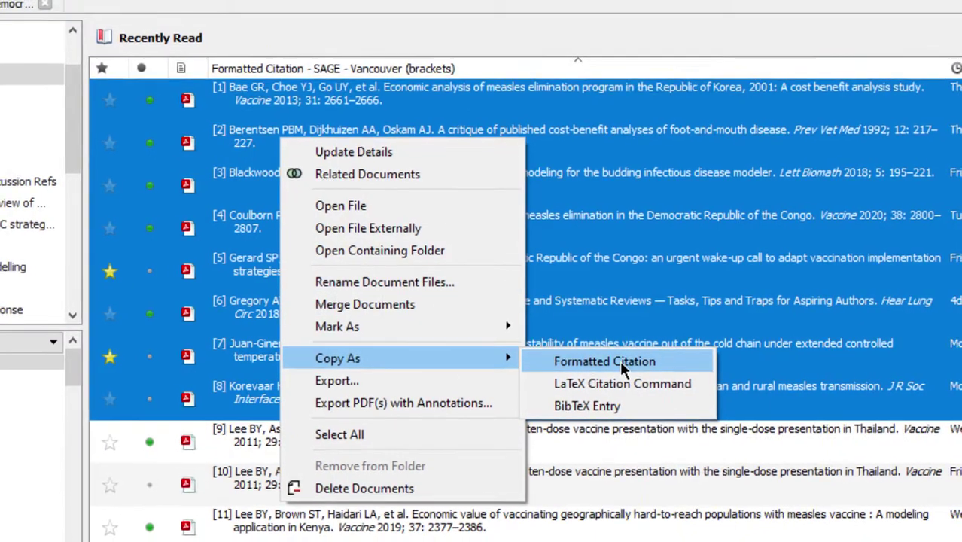
click(619, 362)
key(alt+Tab)
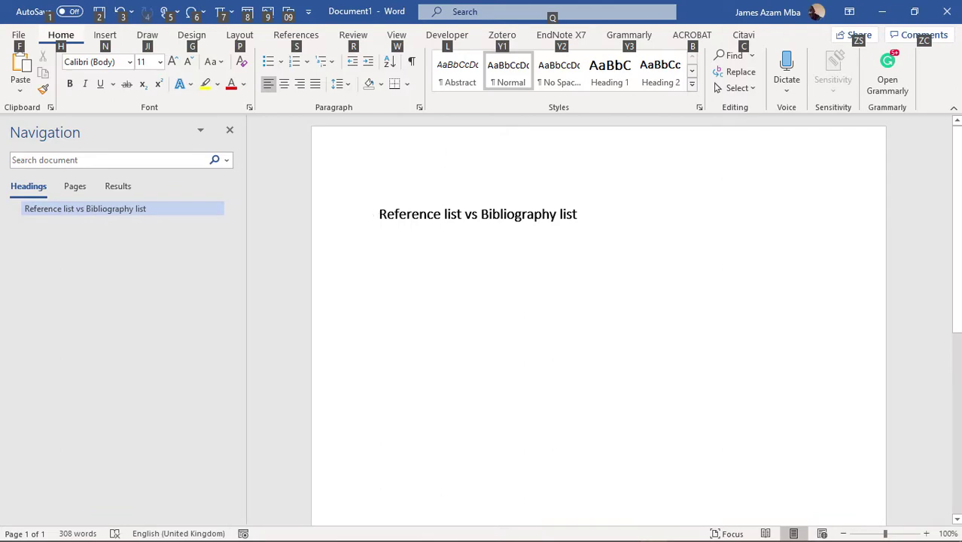
key(Escape)
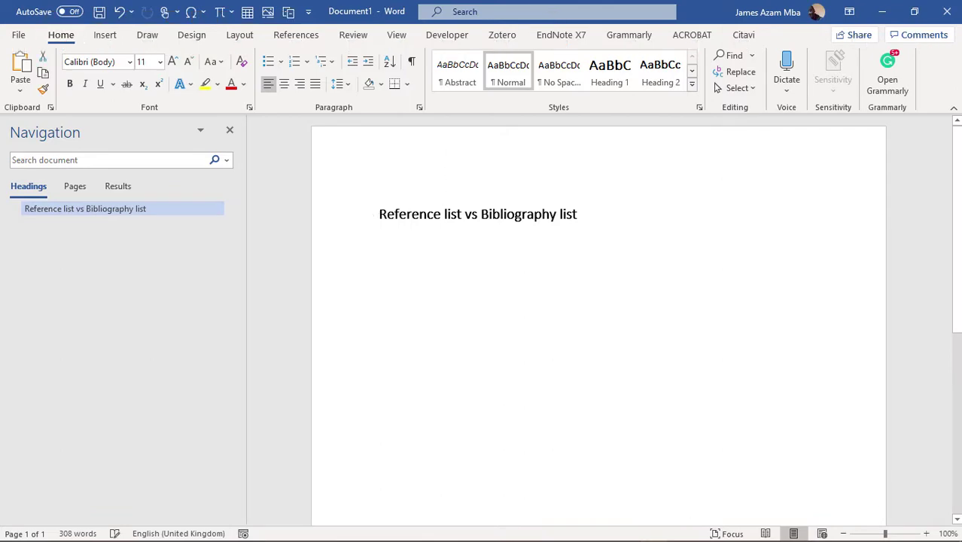
key(ctrl+v)
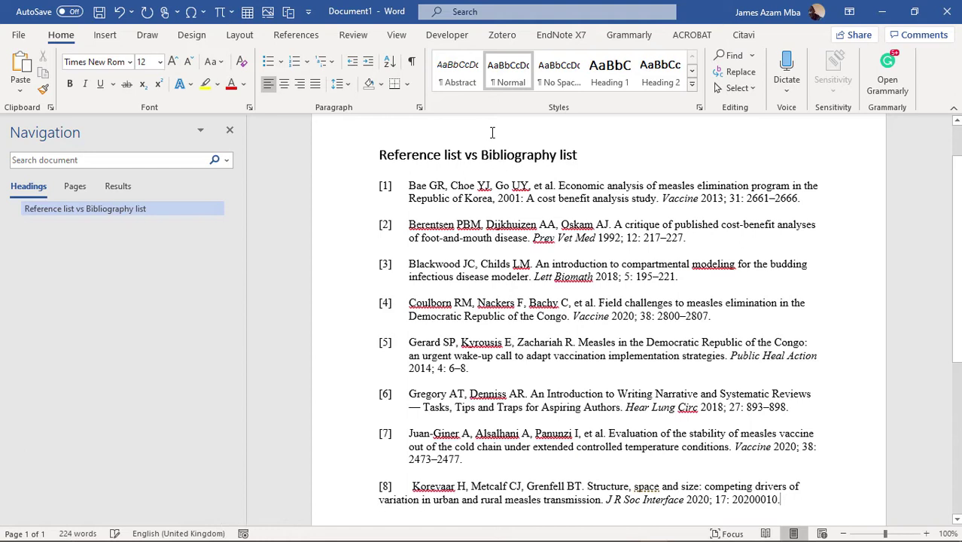
click(502, 188)
Switch back to Mendeley Desktop and set the citation style to American Psychological Association 7th edition
key(alt+Tab)
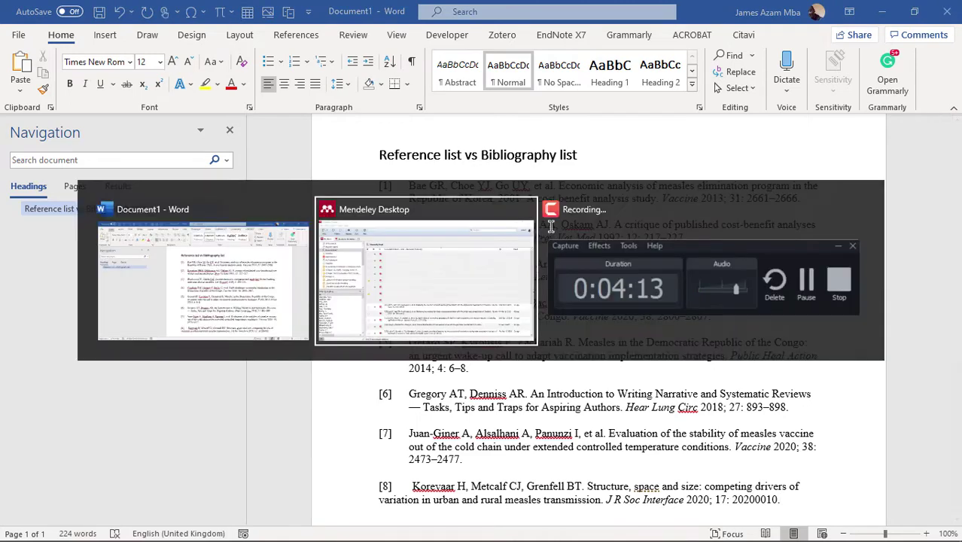
click(389, 286)
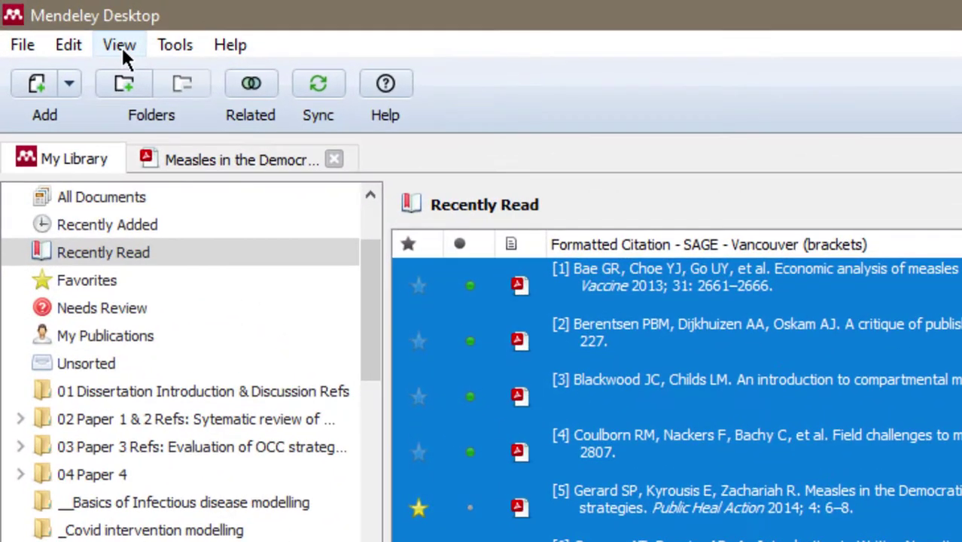
click(65, 24)
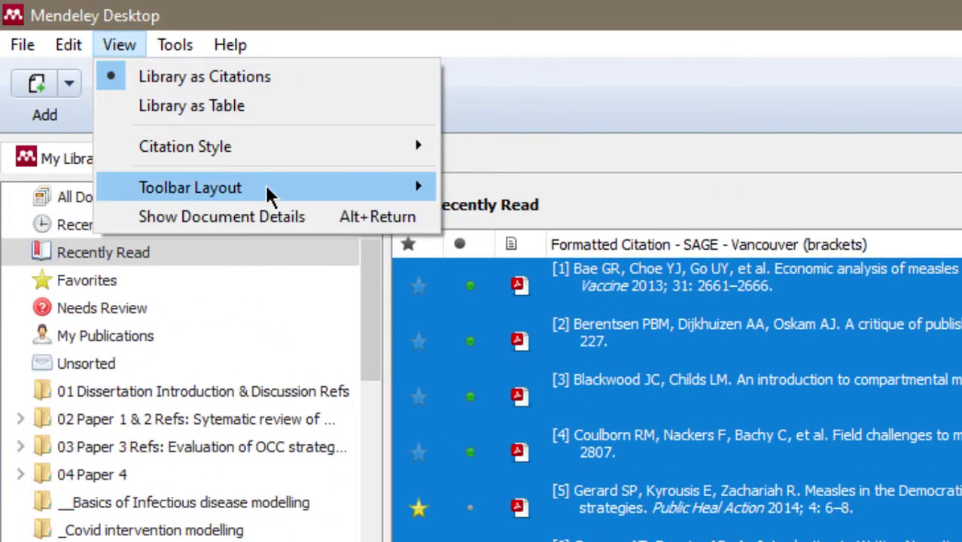
mouse_move(347, 146)
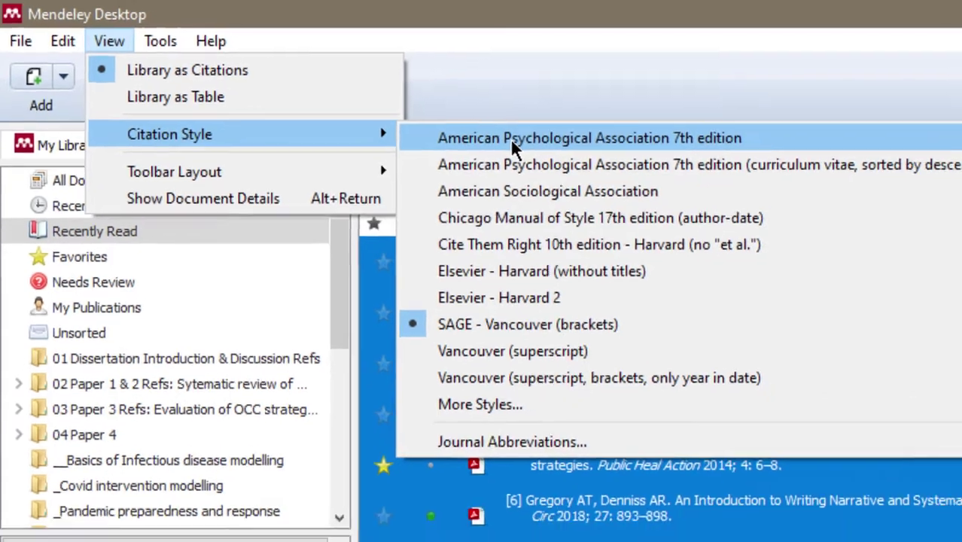
click(527, 151)
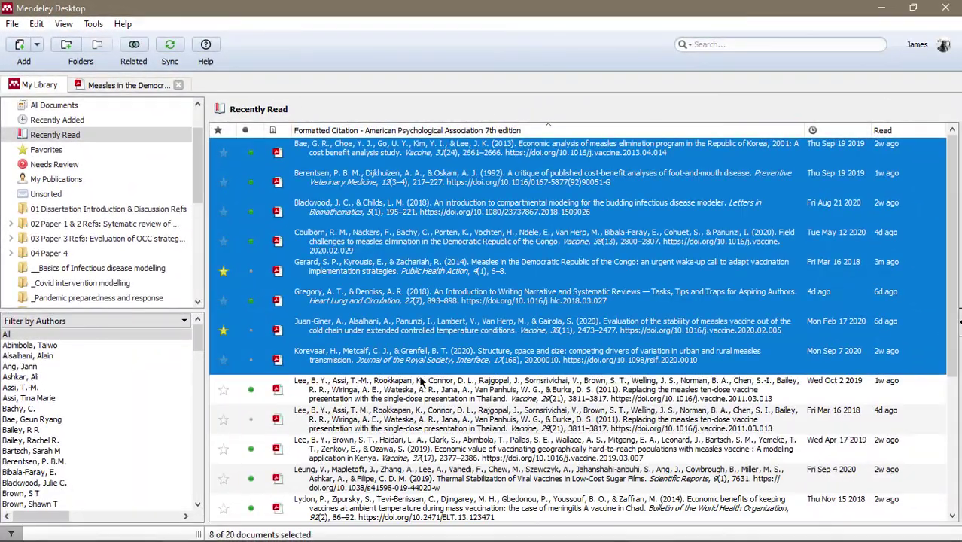
Copy the selected documents as formatted citations and paste them over the numbered reference list in Word, using merged formatting
right_click(329, 212)
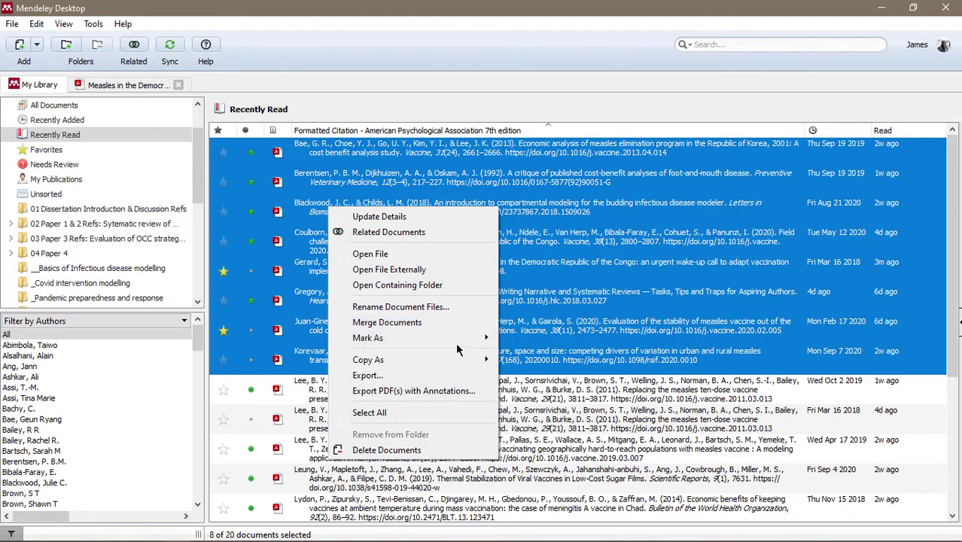
mouse_move(474, 361)
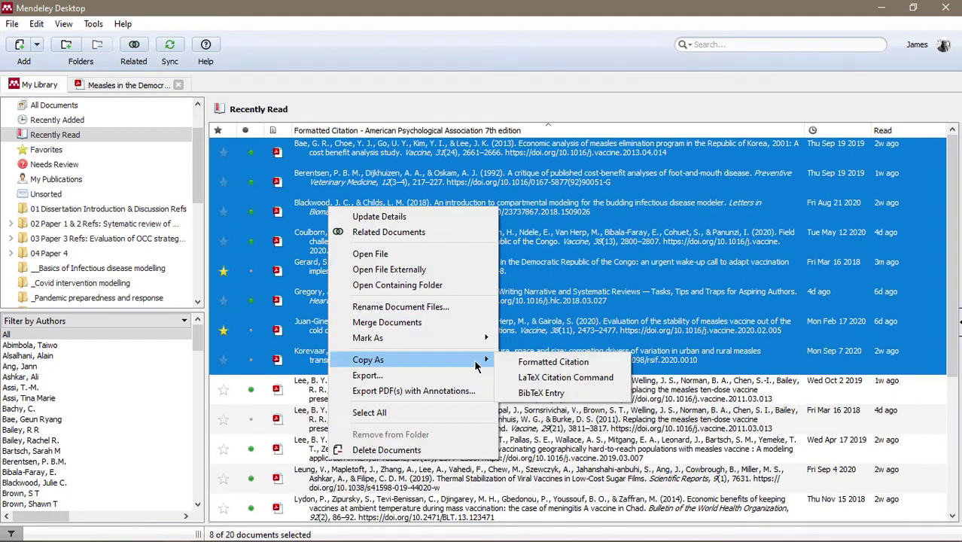
click(566, 363)
key(alt+Tab)
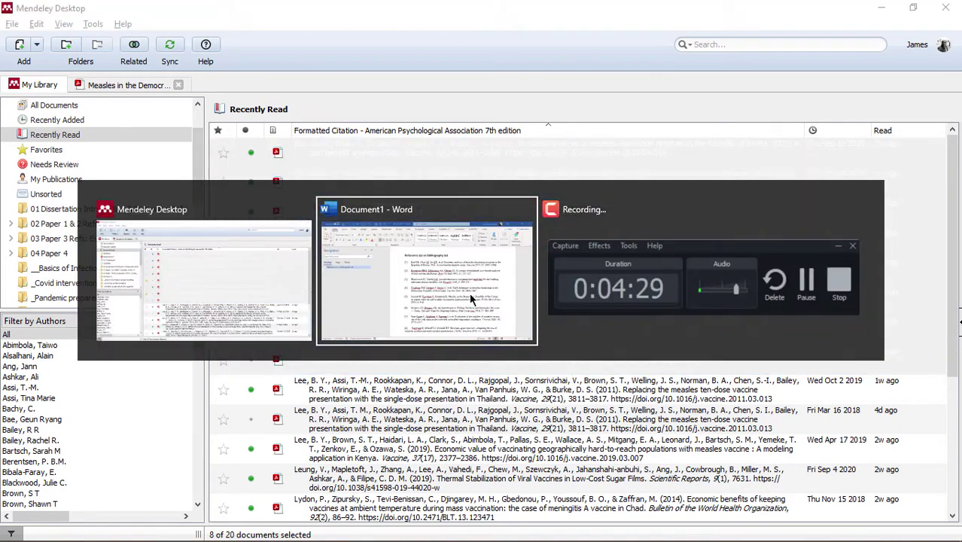
drag(794, 501, 419, 188)
right_click(424, 194)
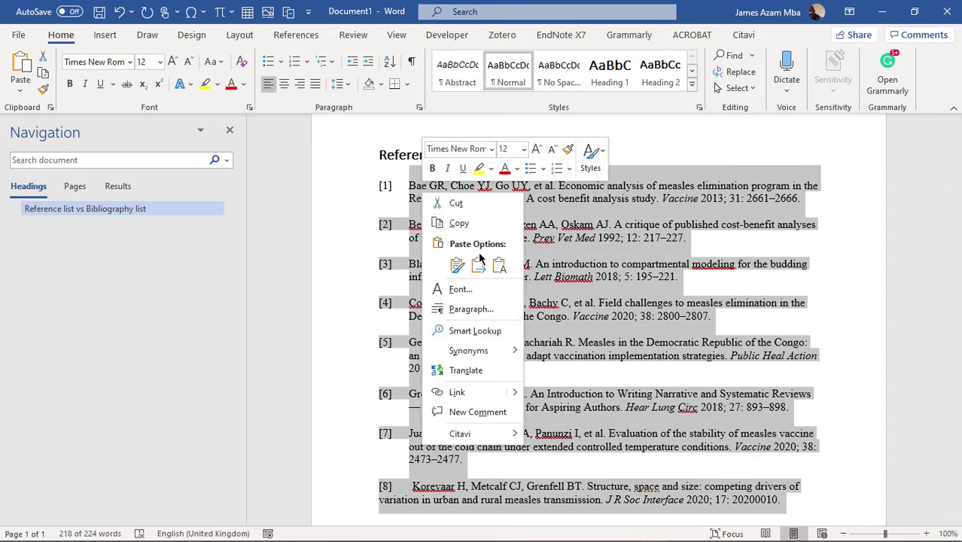
click(478, 265)
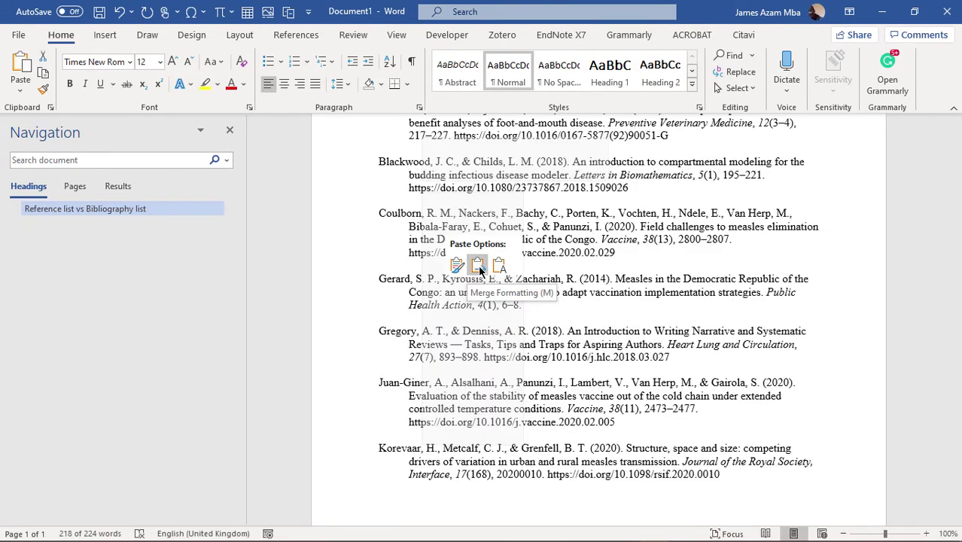
scroll(489, 262, up, 5)
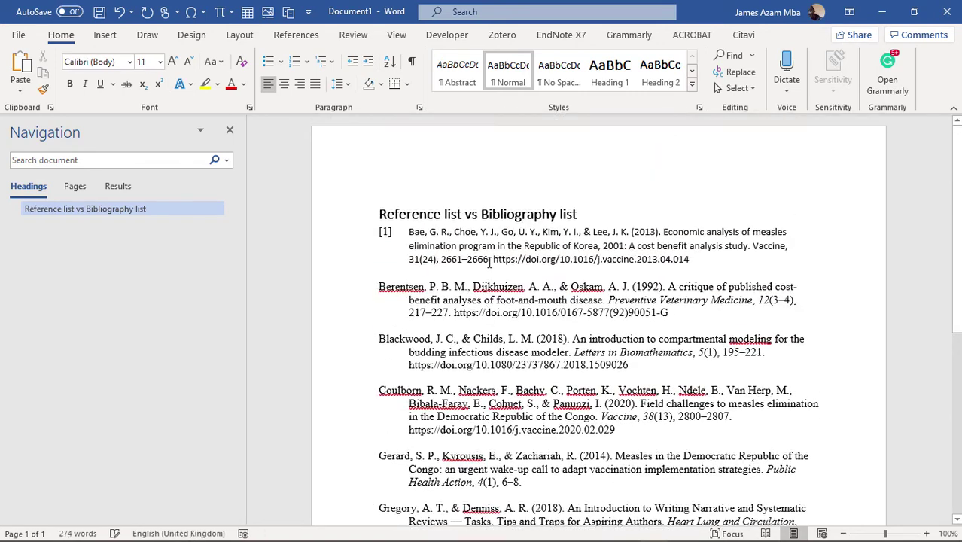
click(408, 232)
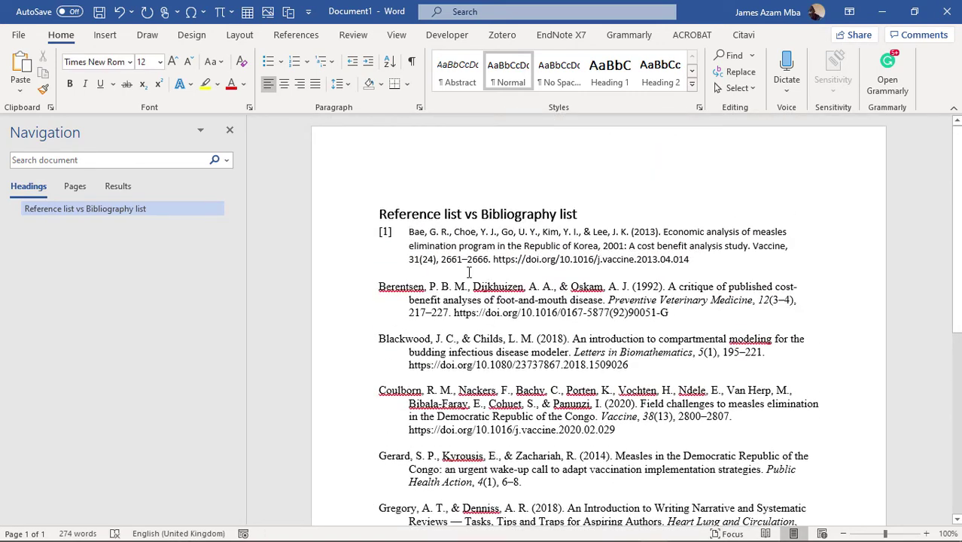